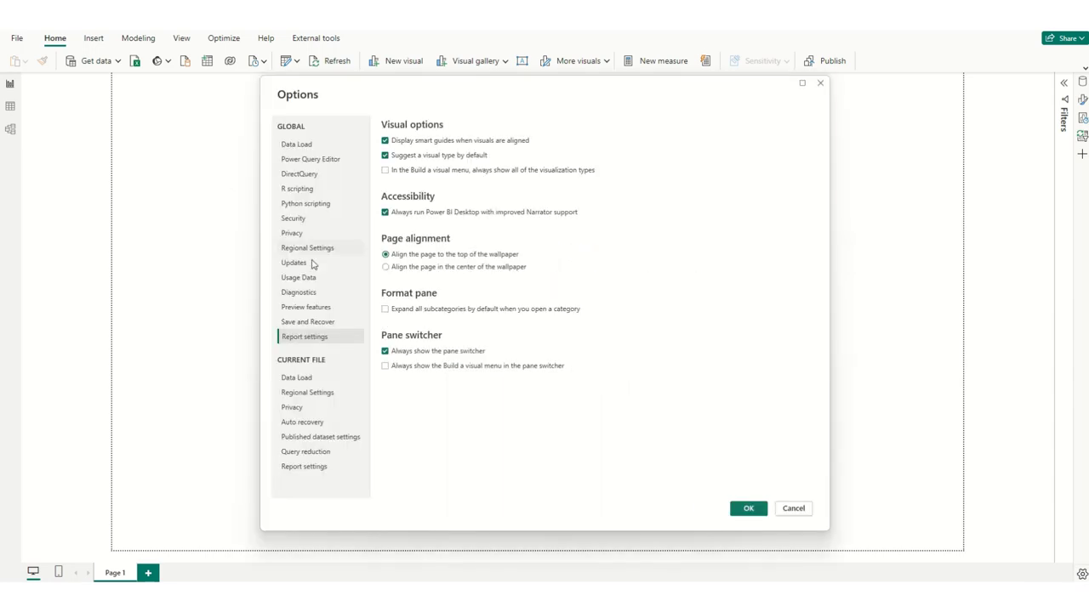
Step: Confirm On-object interaction is checked under Preview features and close Options with OK
{"action": "left_click", "coordinate": [315, 312]}
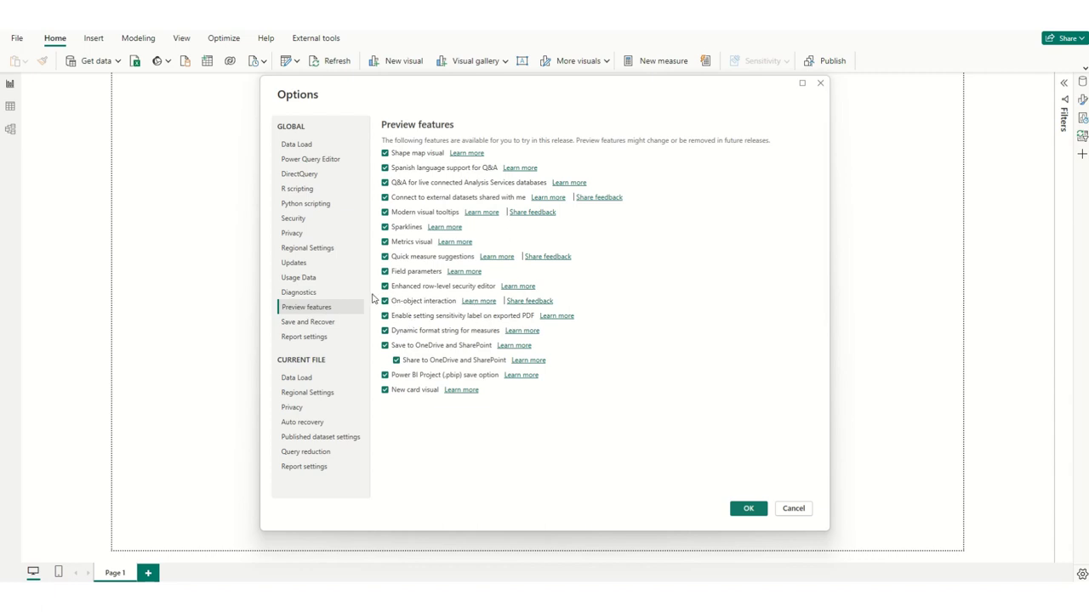
{"action": "left_click", "coordinate": [752, 513]}
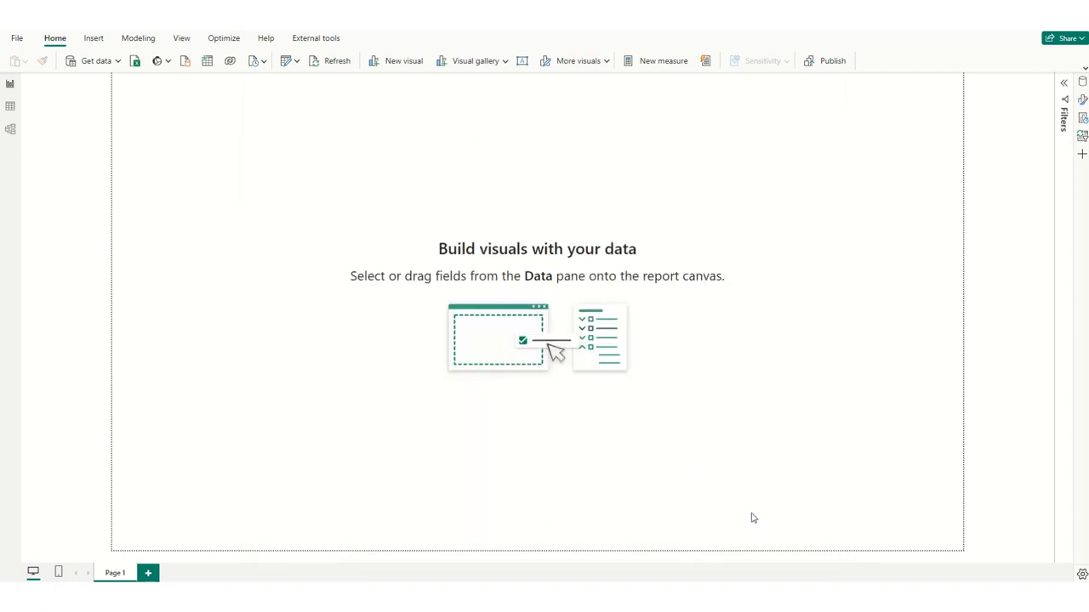
{"action": "left_click", "coordinate": [1083, 156]}
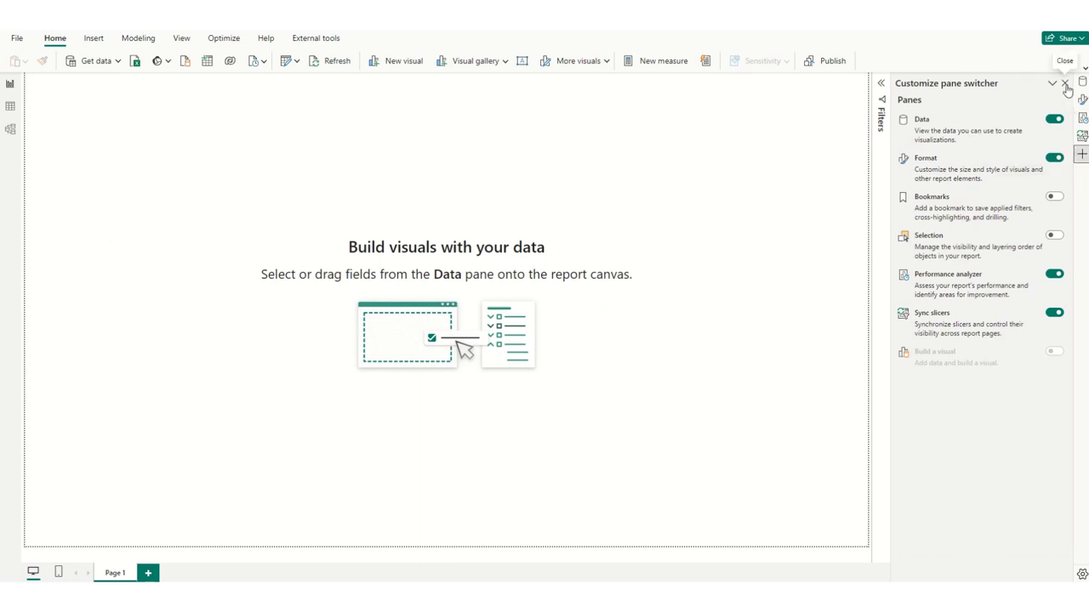
{"action": "left_click", "coordinate": [1065, 84]}
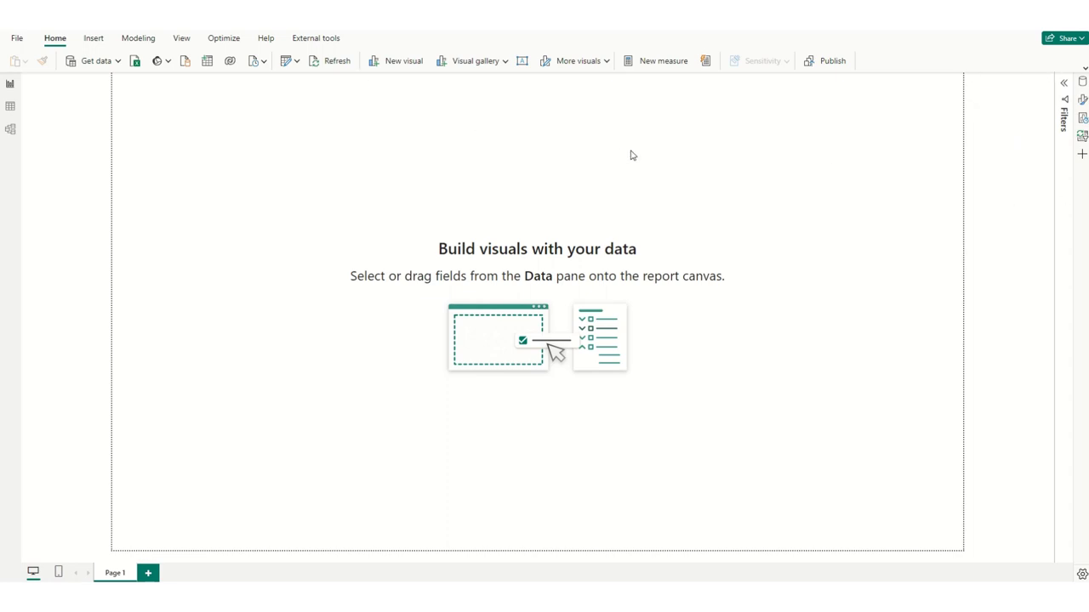
Step: Add a blank visual from the canvas shortcut menu and expand the full list of visual types
{"action": "right_click", "coordinate": [339, 141]}
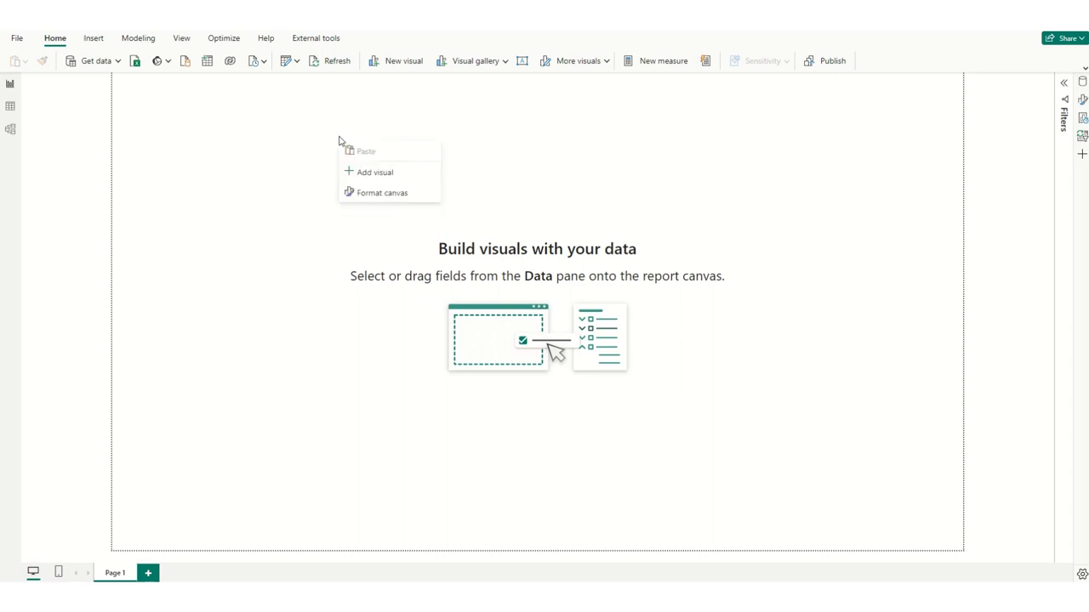
{"action": "left_click", "coordinate": [408, 174]}
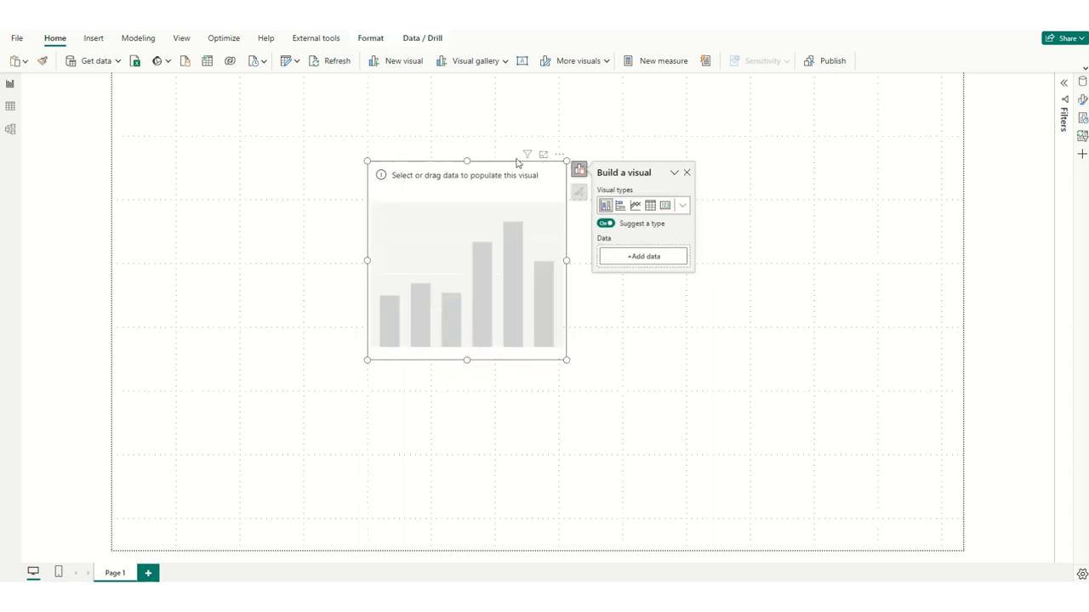
{"action": "left_click", "coordinate": [682, 208]}
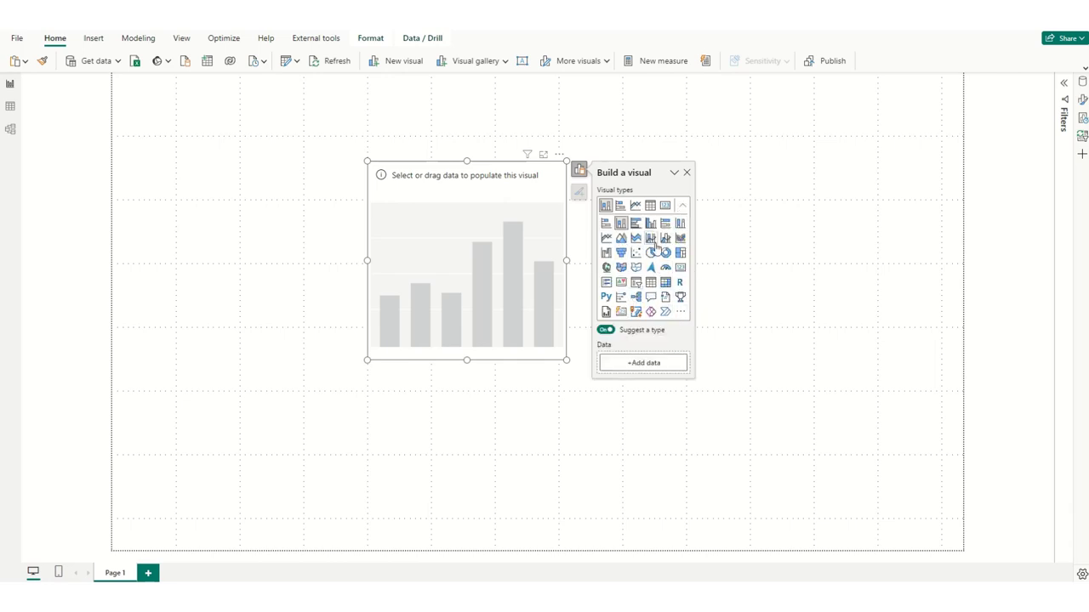
Step: Remove the empty column chart through its More options menu, leaving Page 1 empty
{"action": "left_click", "coordinate": [725, 213]}
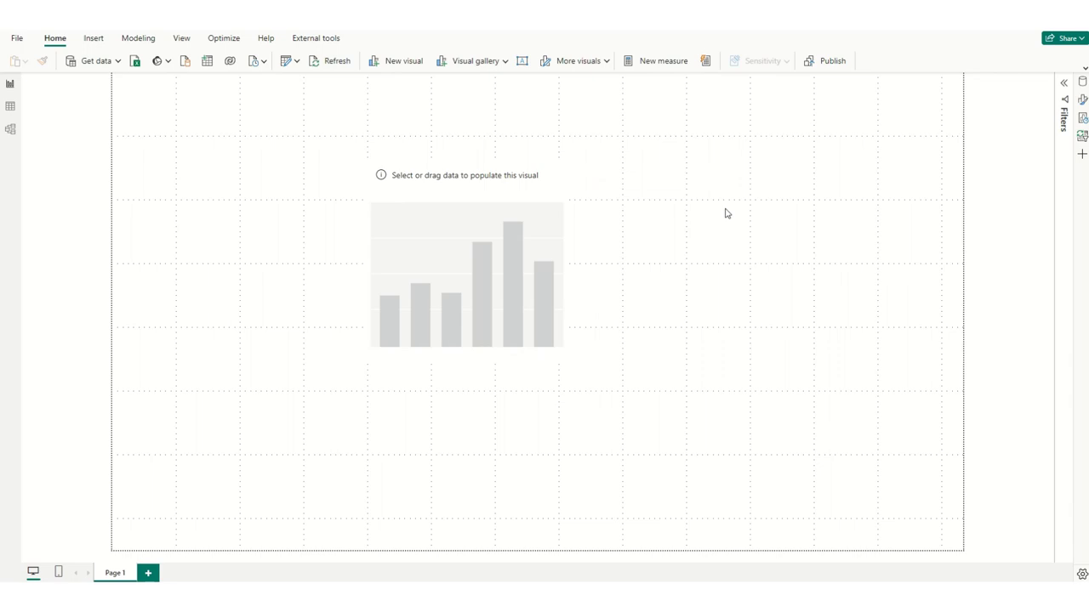
{"action": "left_click", "coordinate": [491, 219]}
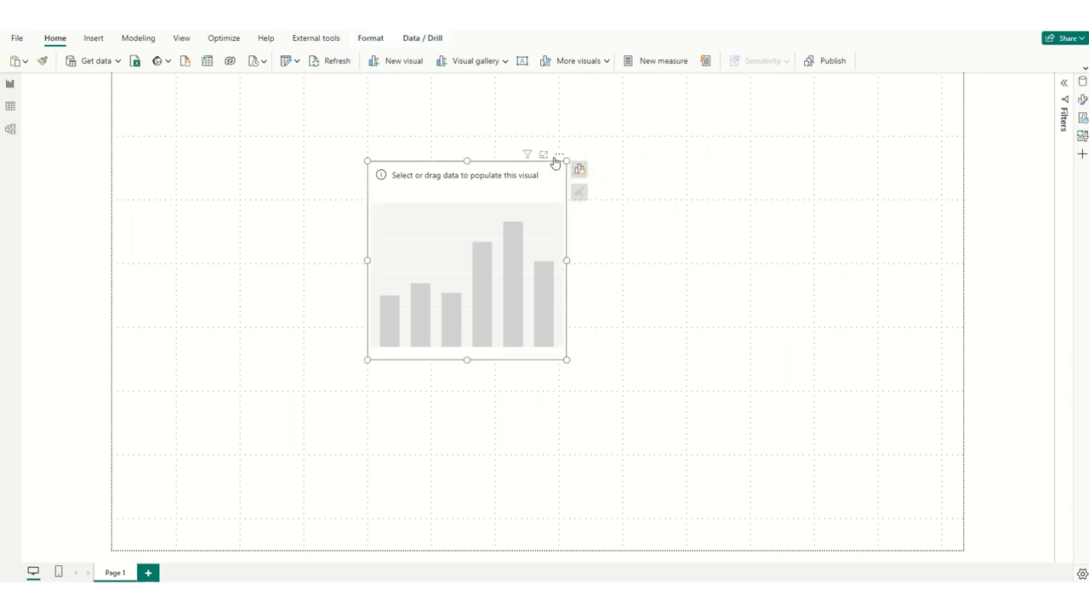
{"action": "left_click", "coordinate": [558, 156]}
{"action": "left_click", "coordinate": [586, 178]}
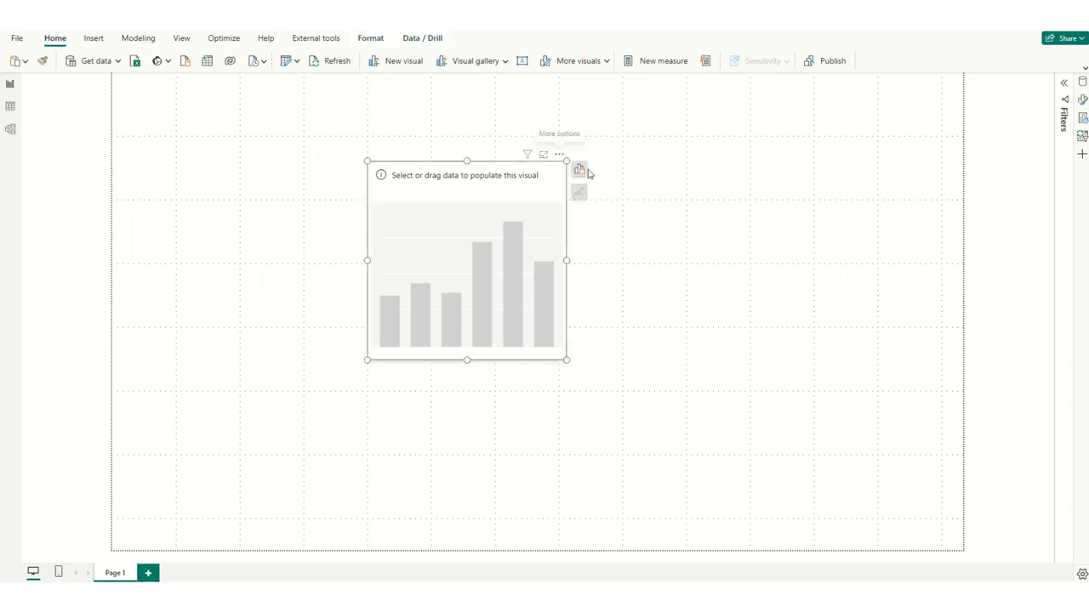
{"action": "left_click", "coordinate": [587, 173]}
{"action": "left_click", "coordinate": [549, 179]}
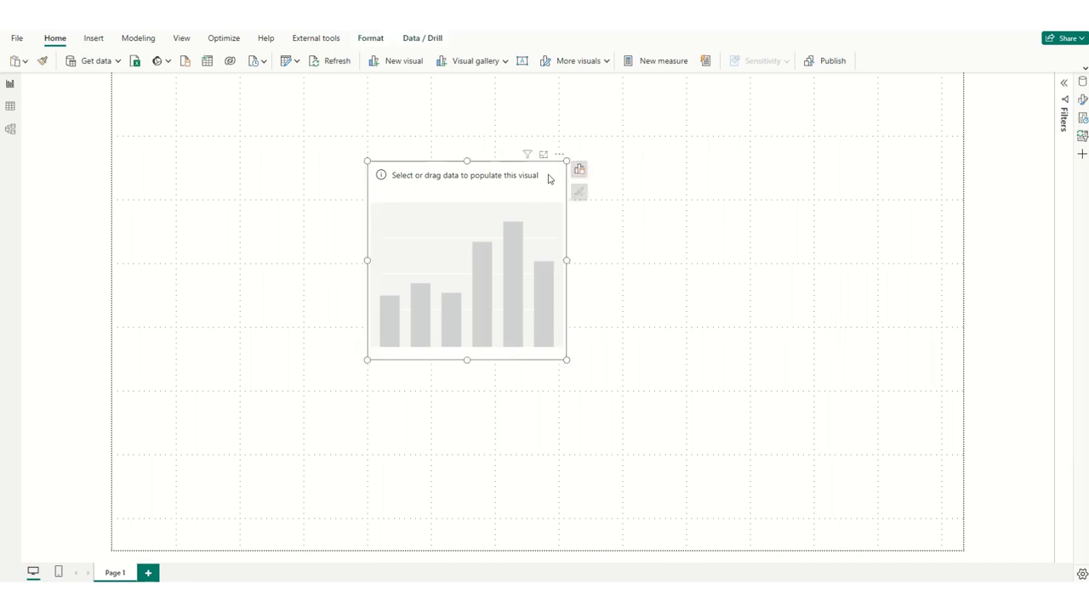
{"action": "left_click", "coordinate": [559, 155]}
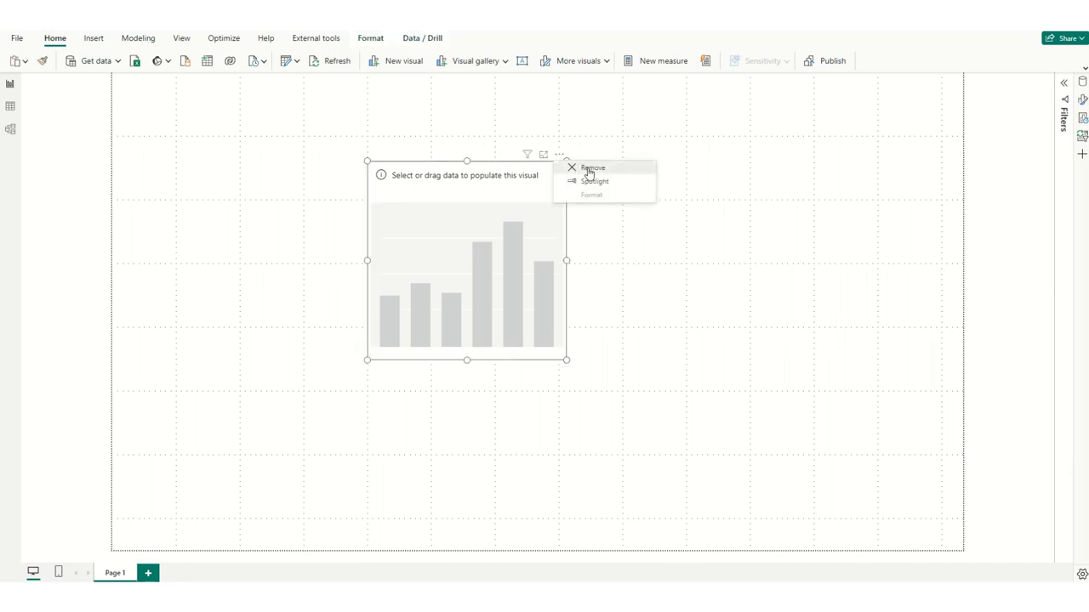
{"action": "left_click", "coordinate": [589, 170]}
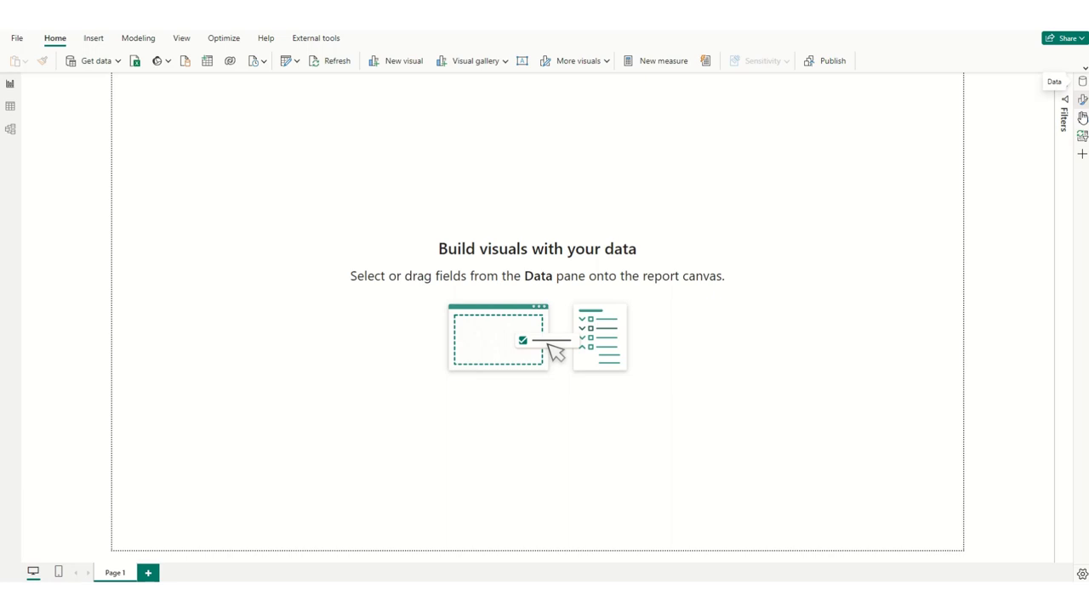
Step: Hide Sync slicers and Performance analyzer from the pane switcher, then open the visual gallery
{"action": "left_click", "coordinate": [1081, 154]}
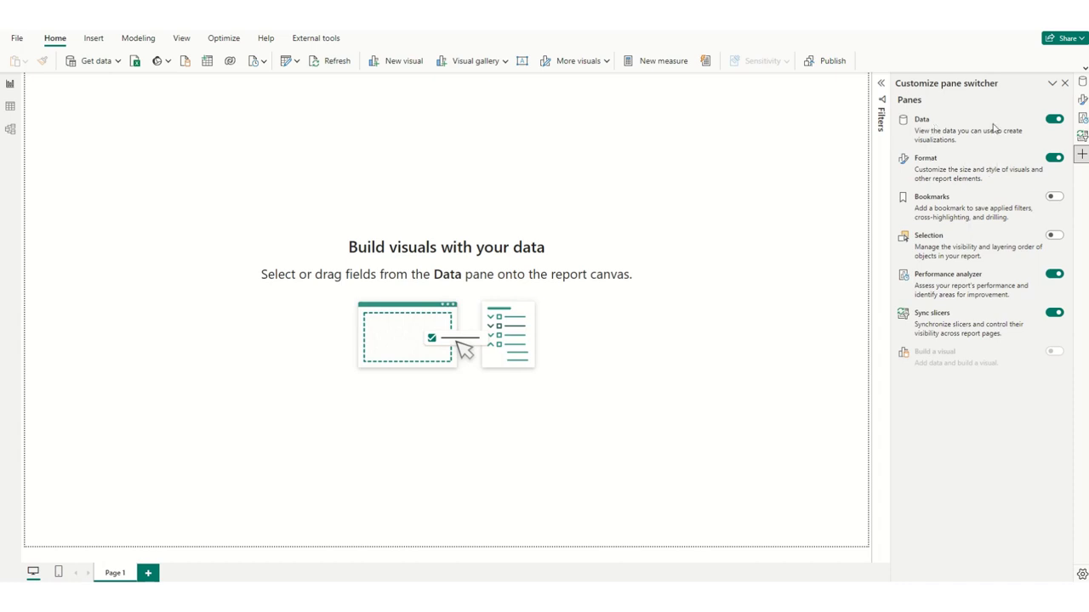
{"action": "left_click", "coordinate": [1054, 313]}
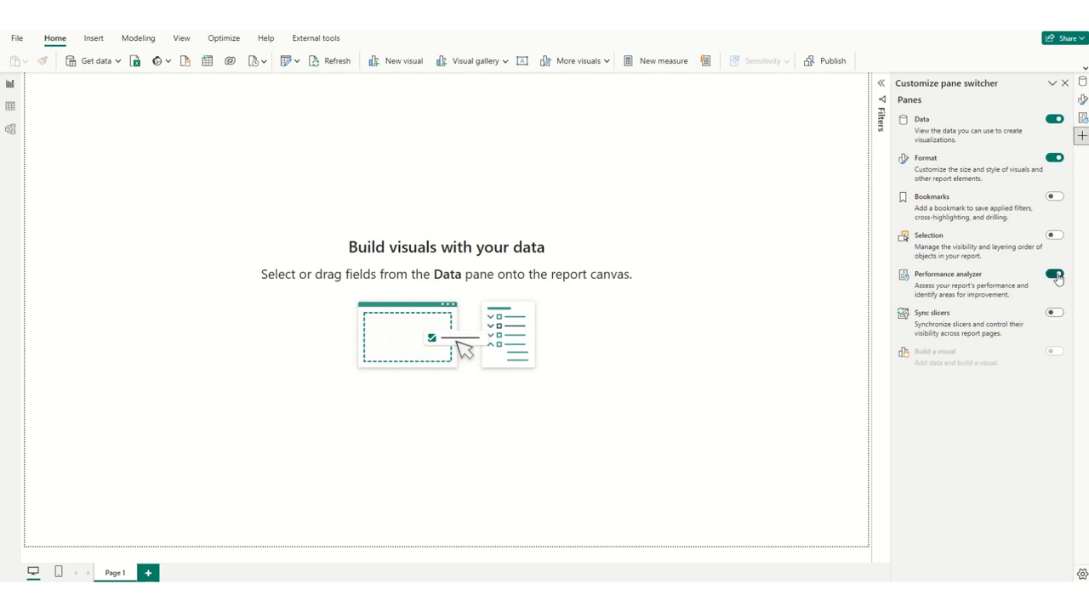
{"action": "left_click", "coordinate": [1056, 275]}
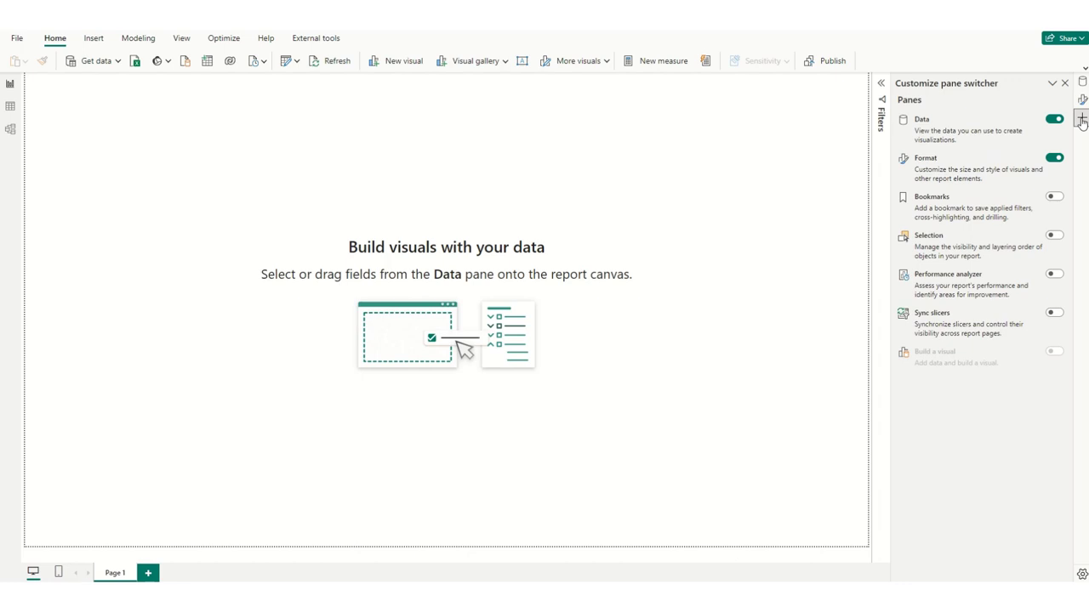
{"action": "left_click", "coordinate": [1063, 84]}
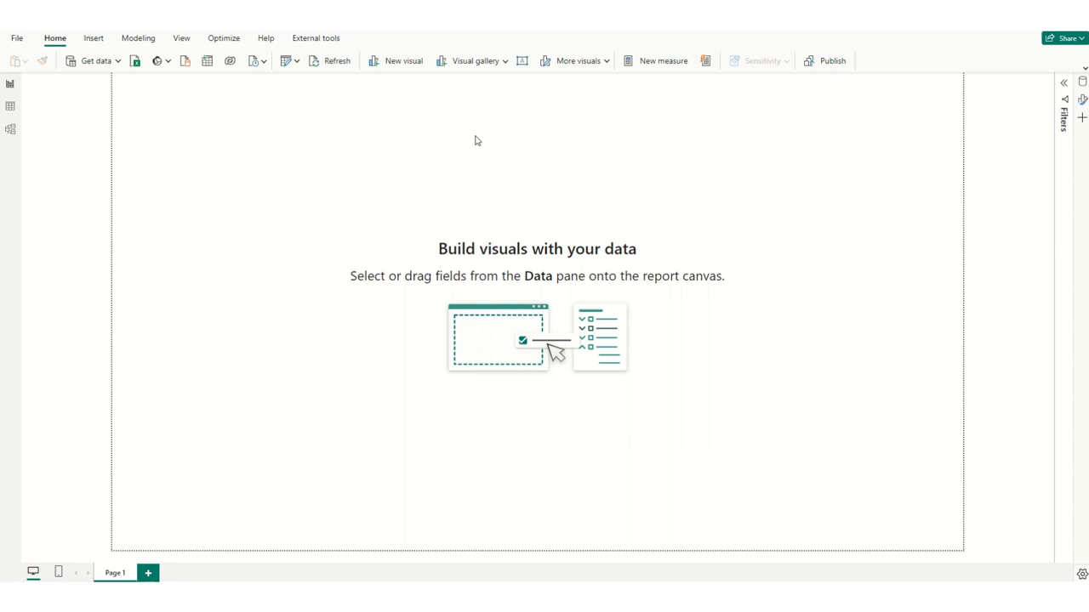
{"action": "left_click", "coordinate": [505, 62]}
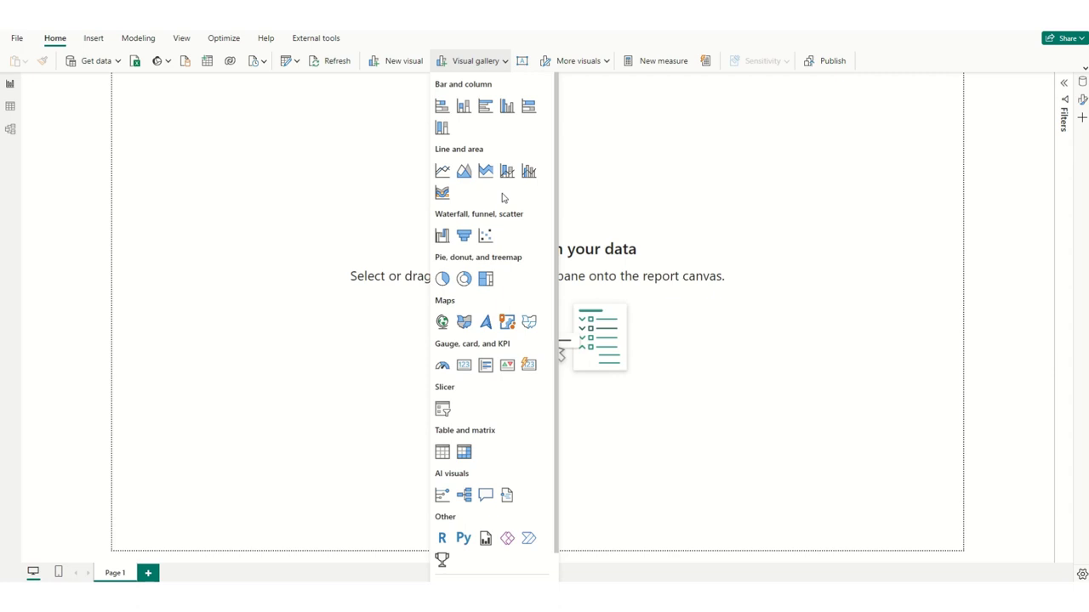
Step: Dismiss the visual gallery without choosing a chart type, returning to the empty canvas
{"action": "left_click", "coordinate": [902, 168]}
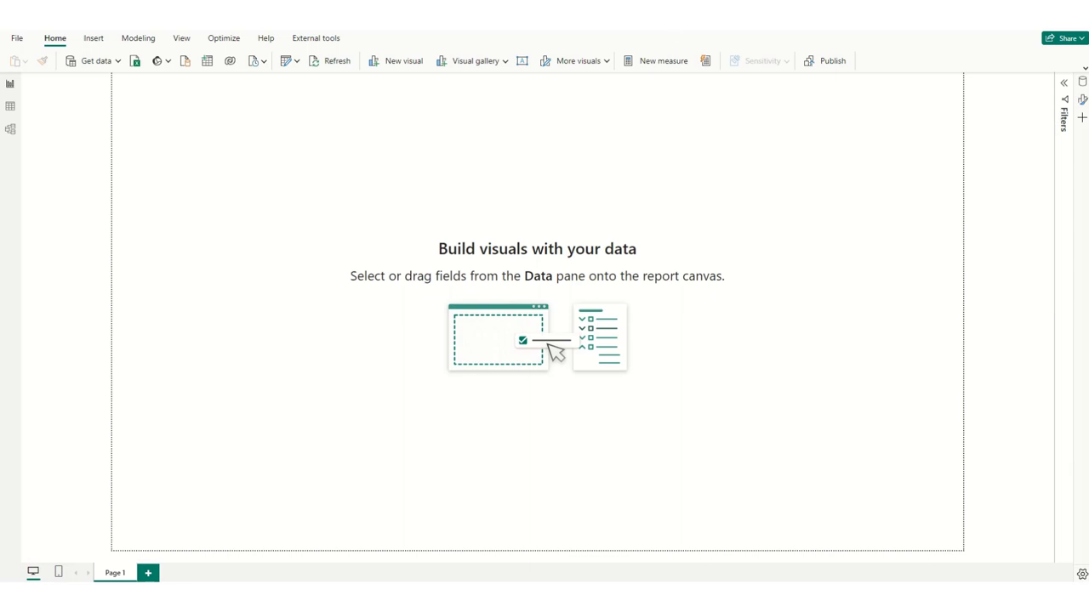
Step: Open Manage roles from the Modeling tab and create a new Untitled security role
{"action": "left_click", "coordinate": [93, 38]}
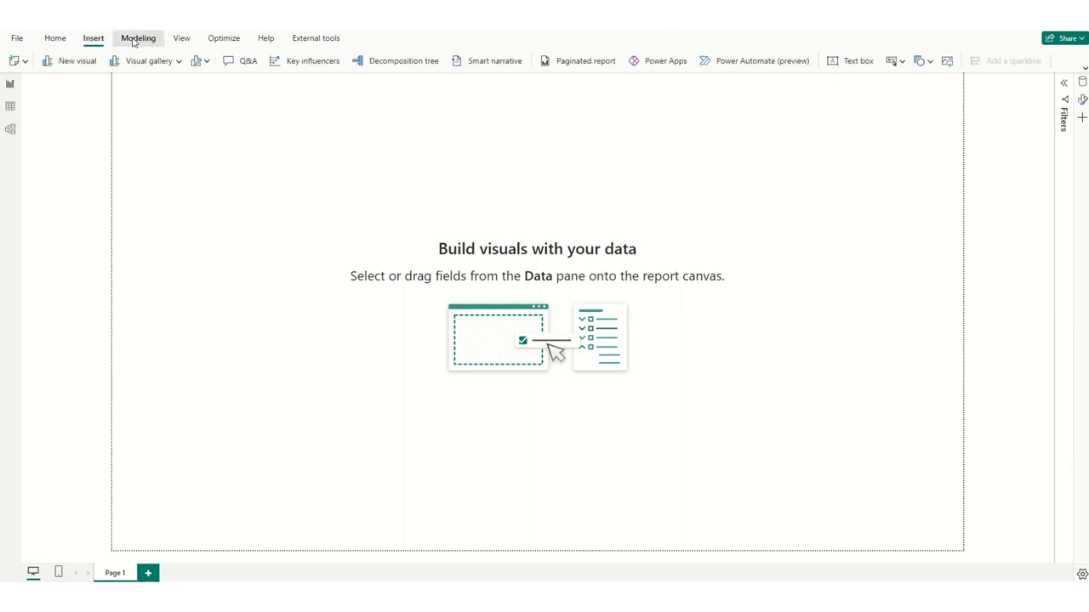
{"action": "left_click", "coordinate": [141, 38]}
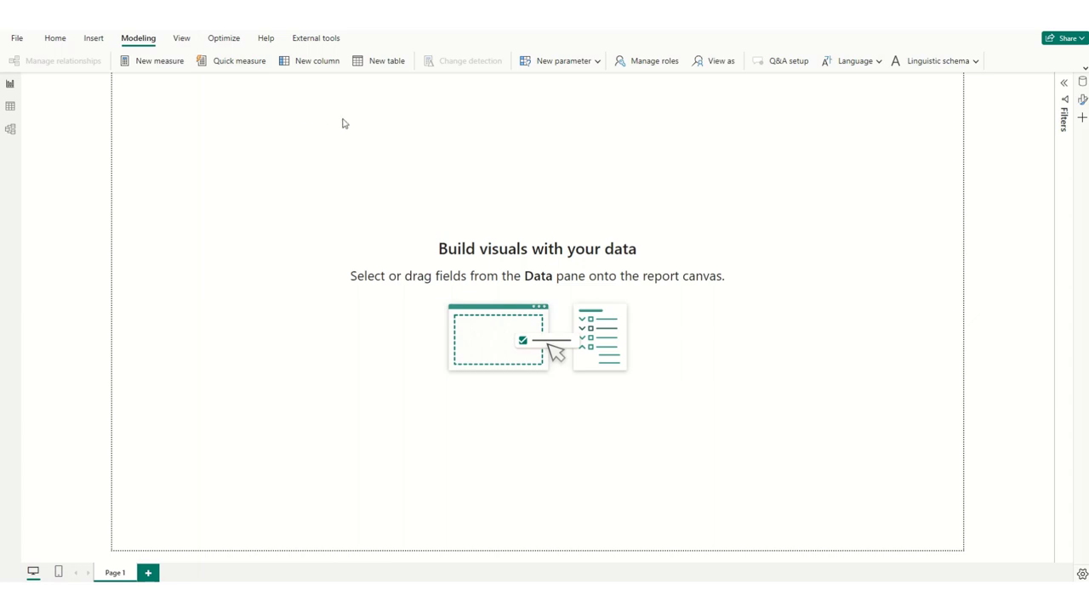
{"action": "left_click", "coordinate": [640, 66]}
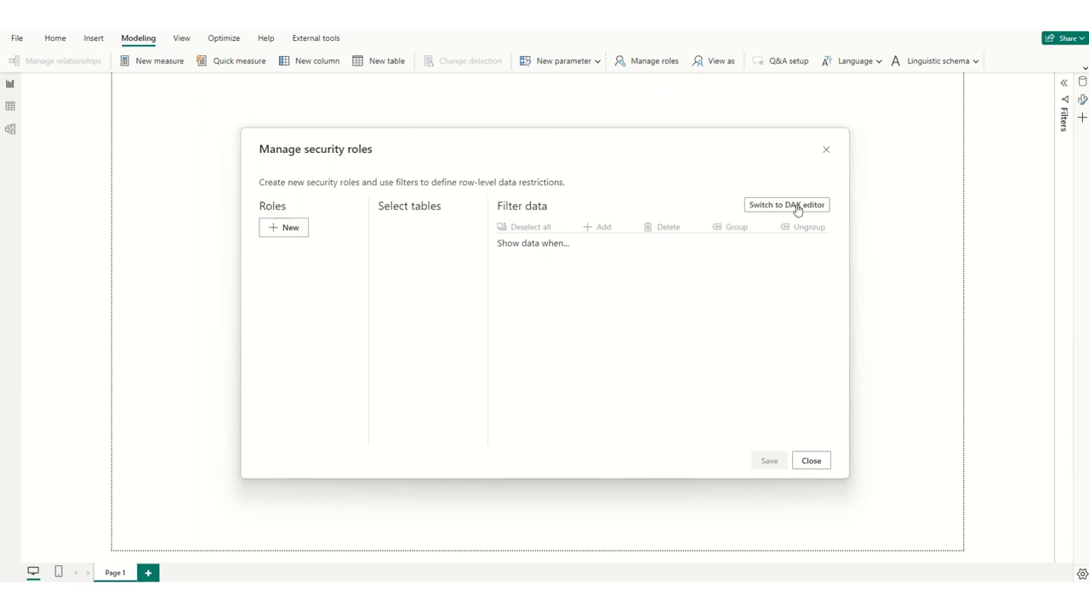
{"action": "left_click", "coordinate": [285, 237]}
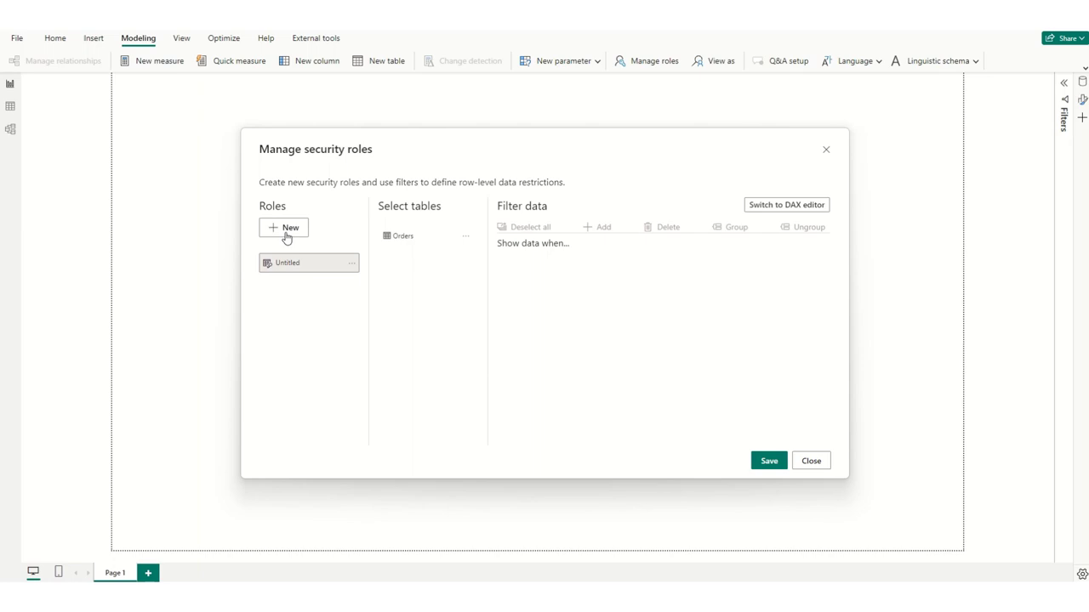
Step: Inspect the Untitled role and Orders table menus, discard the role unsaved, and return to Home
{"action": "left_click", "coordinate": [352, 266]}
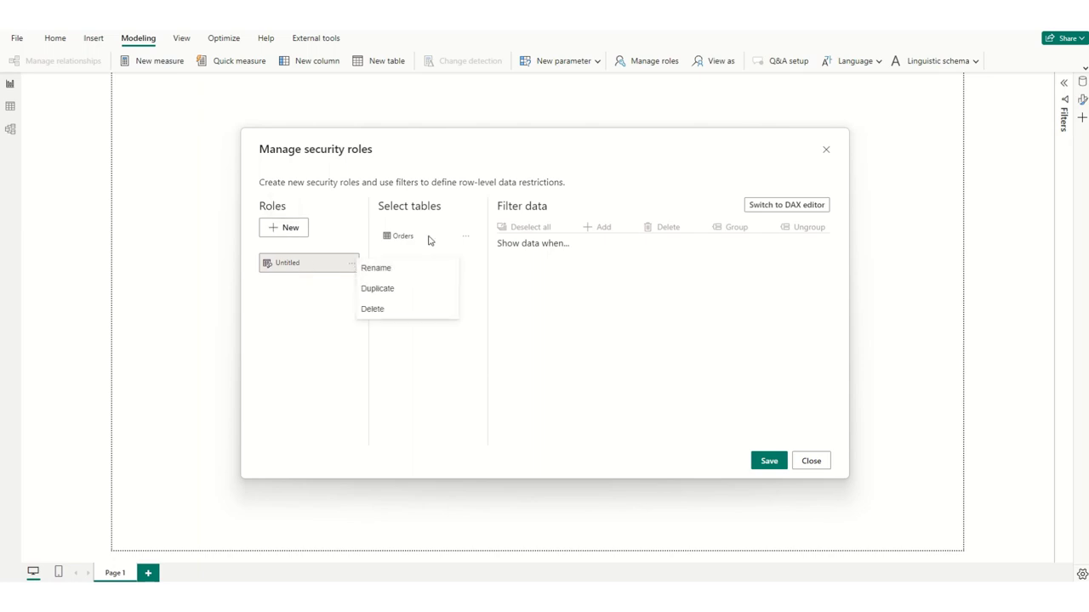
{"action": "left_click", "coordinate": [465, 240]}
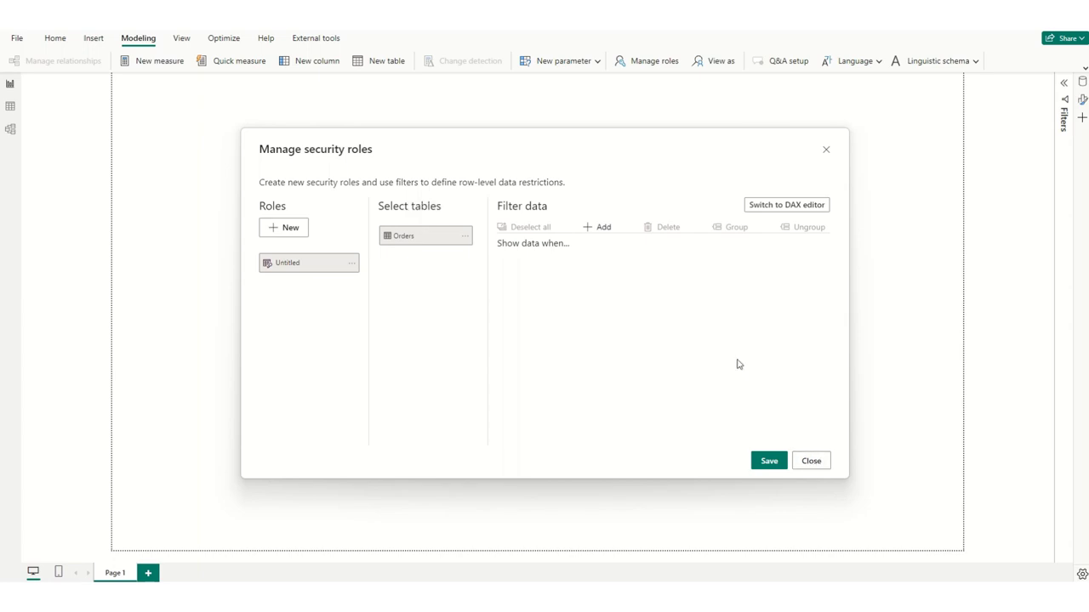
{"action": "left_click", "coordinate": [810, 461]}
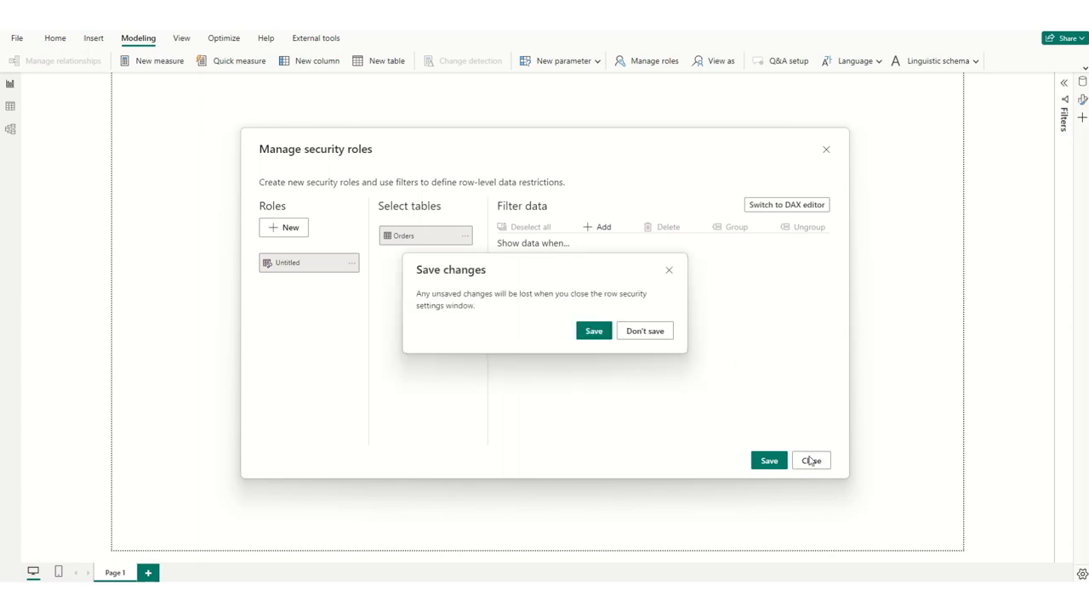
{"action": "left_click", "coordinate": [646, 333]}
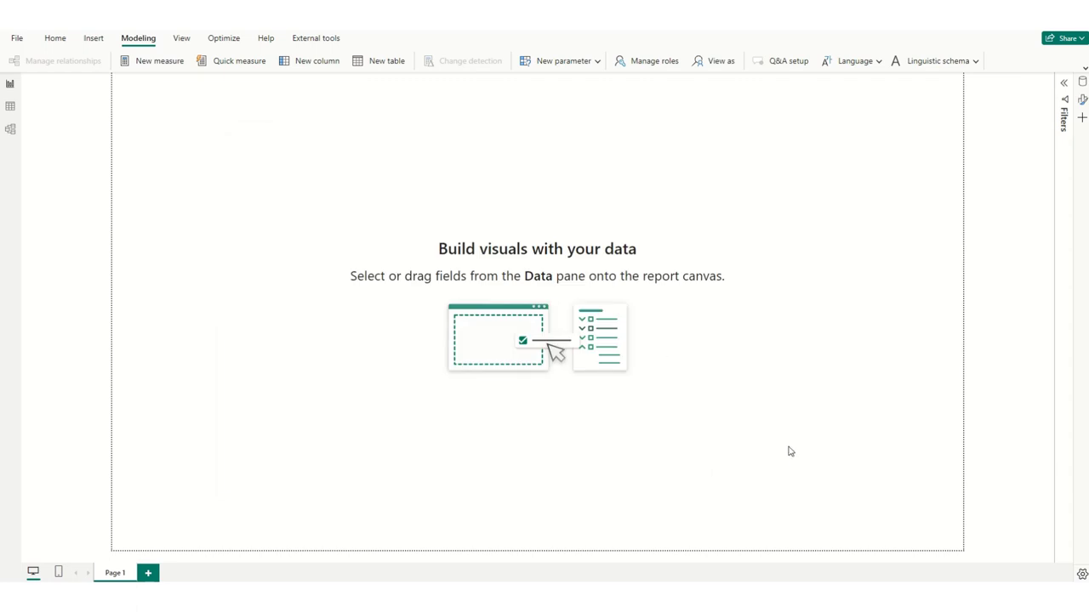
{"action": "left_click", "coordinate": [53, 45]}
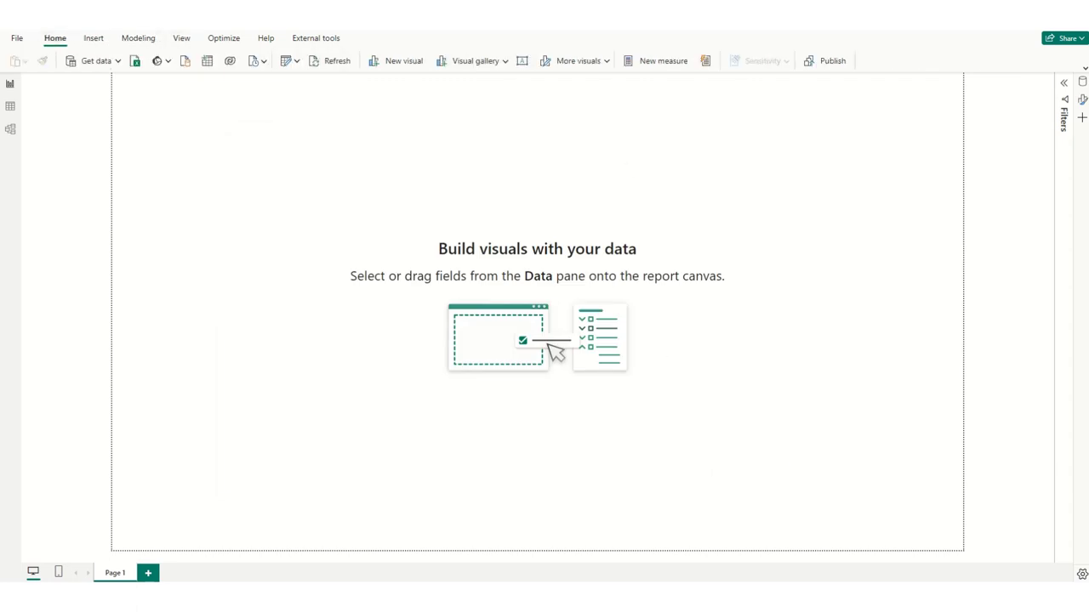